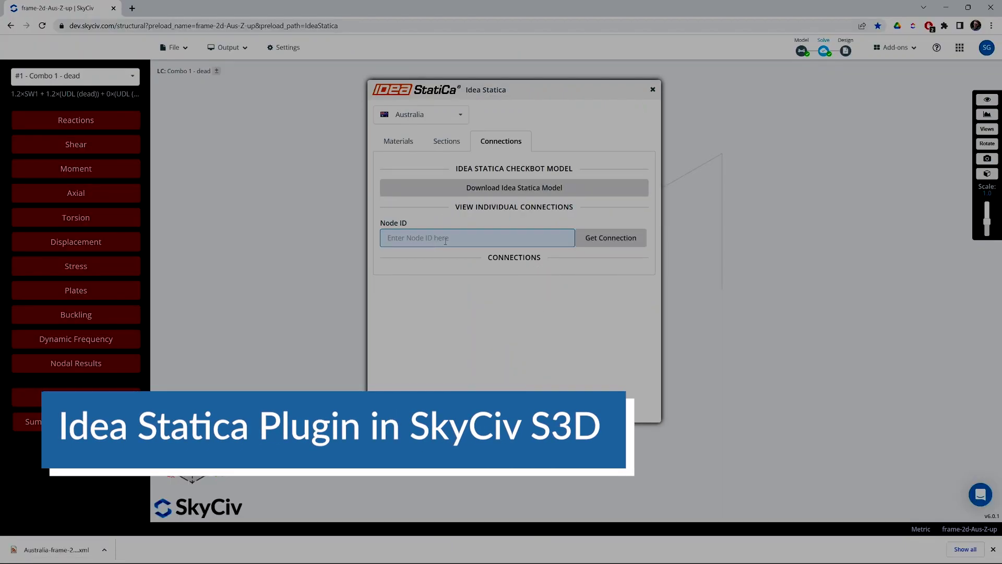
Enter 1,2,3 as the node IDs for viewing individual connections
{"action": "type", "text": "1,2,3"}
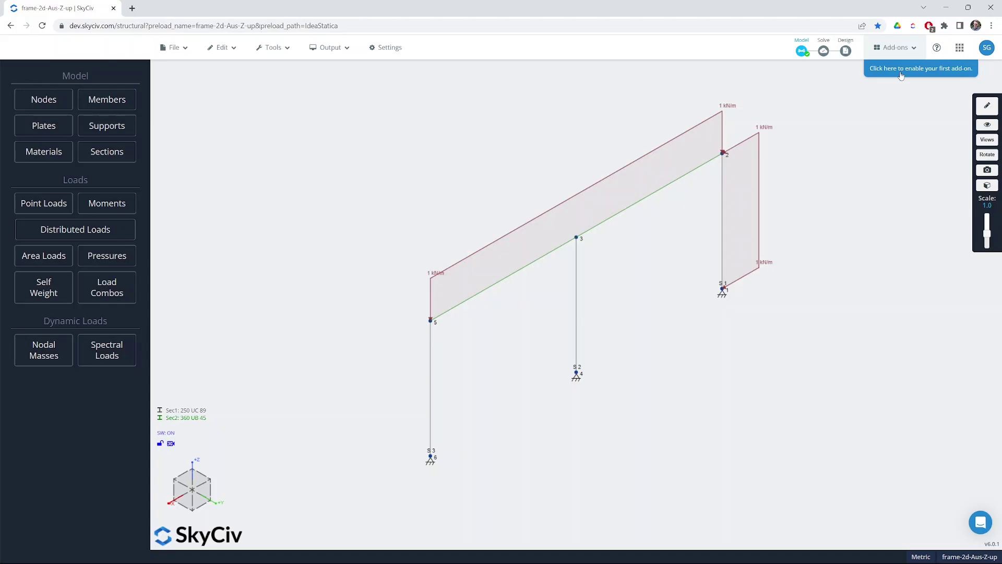
Enable the Idea Statica add-on in the account's software settings and close the settings page
{"action": "left_click", "coordinate": [900, 74]}
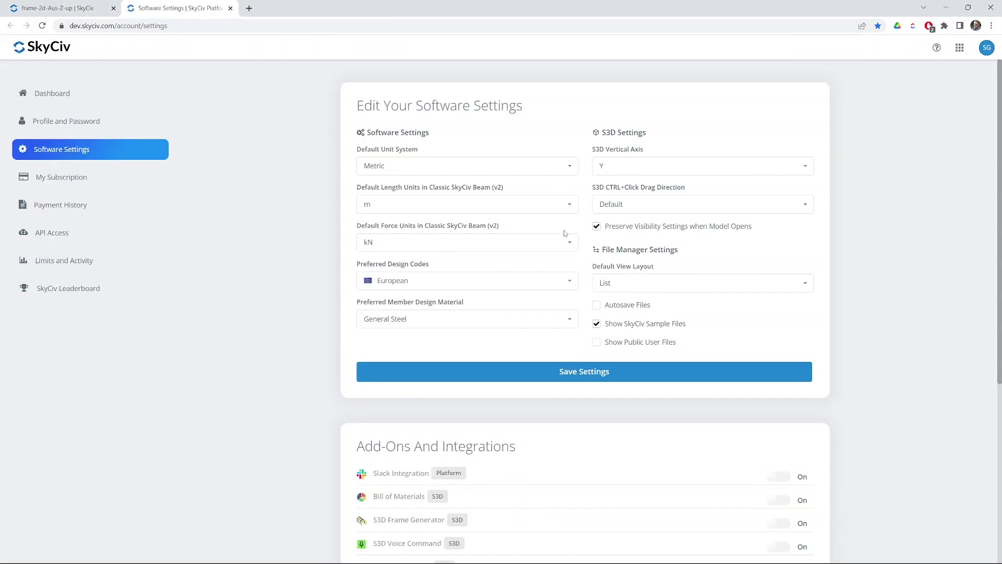
{"action": "scroll", "coordinate": [565, 233], "scroll_direction": "down", "scroll_amount": 5}
{"action": "left_click", "coordinate": [779, 386]}
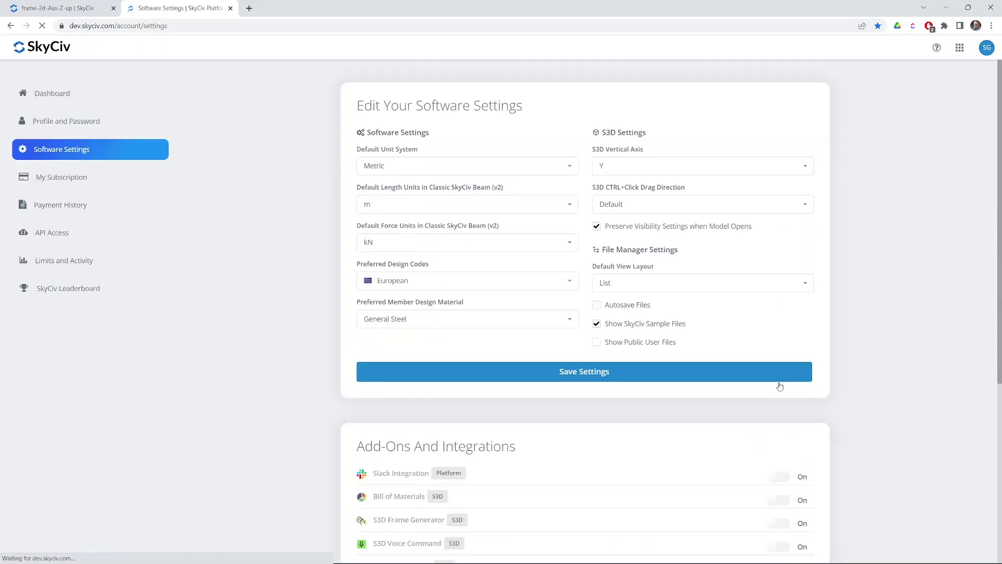
{"action": "left_click", "coordinate": [230, 8]}
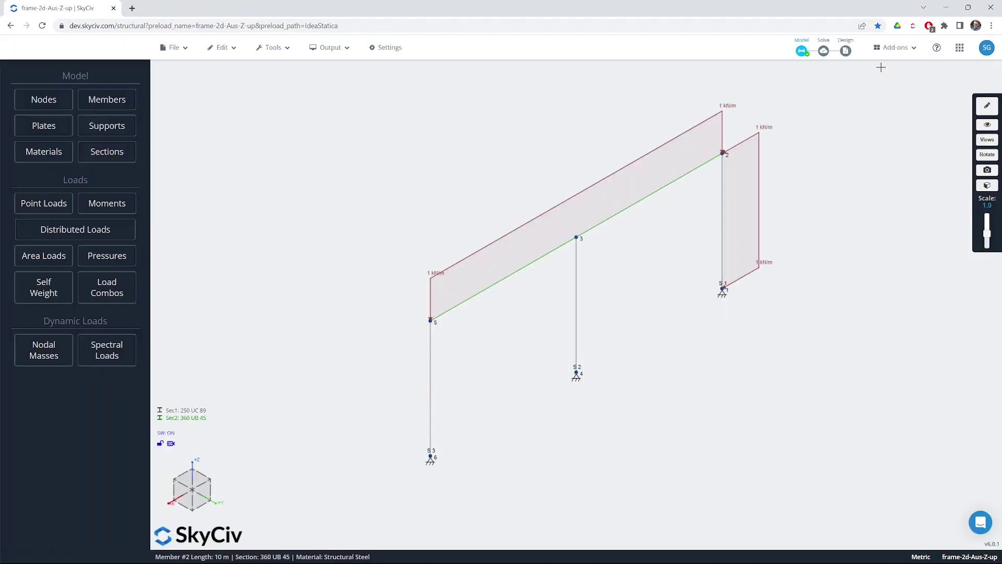
Open the Idea Statica add-on, reposition its window and check the available country options, keeping Australia
{"action": "left_click", "coordinate": [896, 47]}
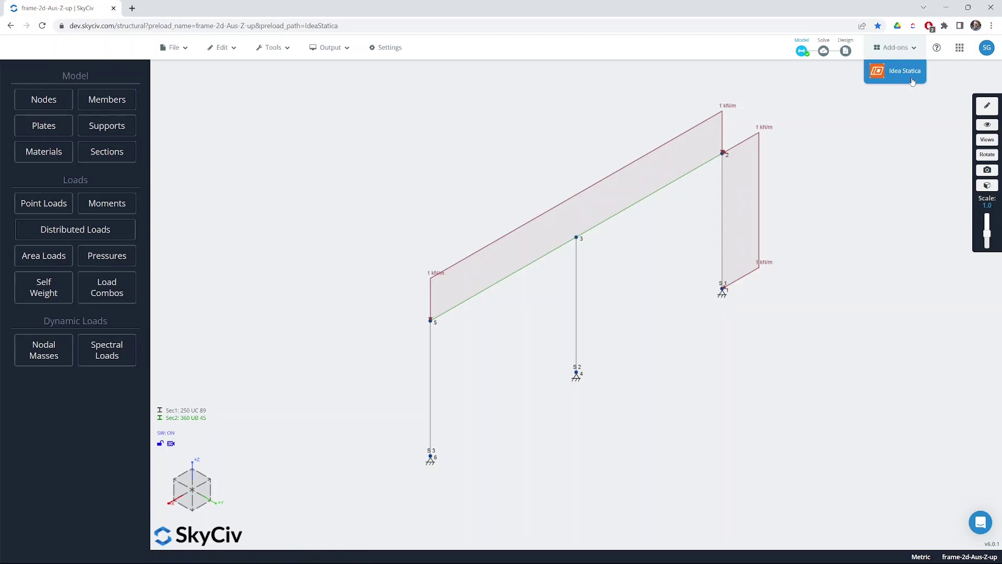
{"action": "left_click", "coordinate": [908, 73]}
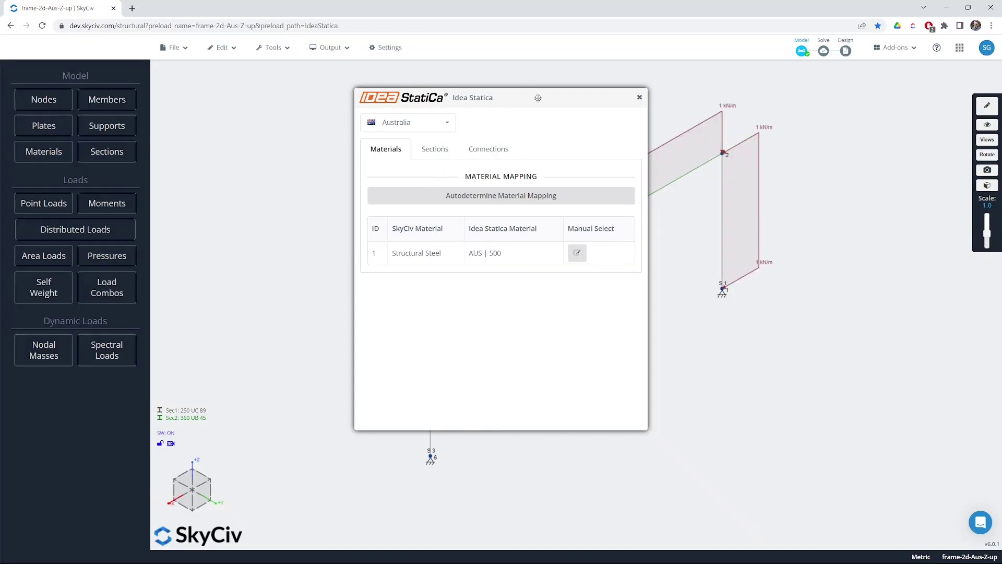
{"action": "left_click_drag", "start_coordinate": [538, 98], "coordinate": [604, 103]}
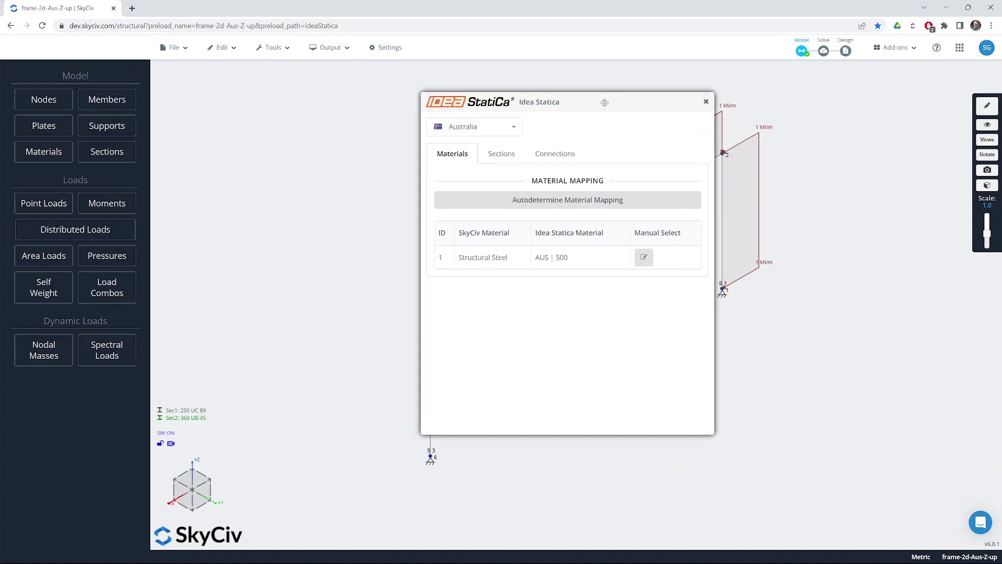
{"action": "left_click", "coordinate": [494, 130]}
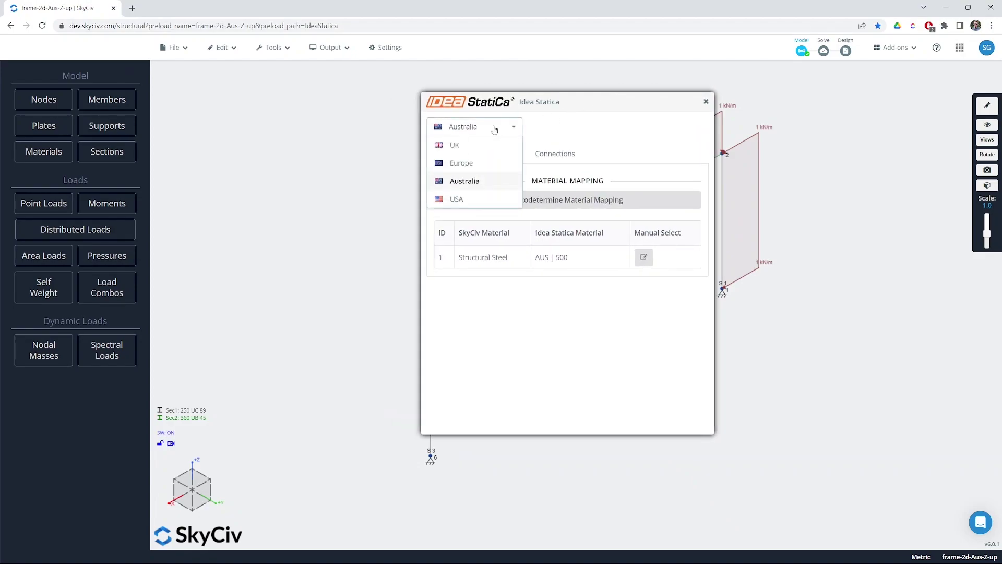
{"action": "left_click", "coordinate": [602, 133]}
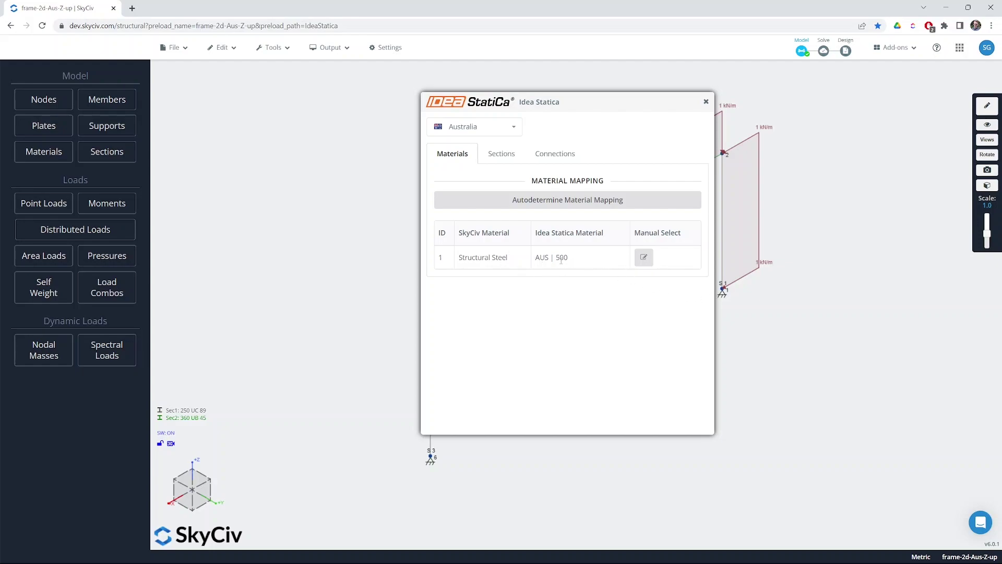
Inspect the manual mapping options for Structural Steel, including the material groups and grades, and search the Idea Statica materials for 500
{"action": "left_click", "coordinate": [644, 257]}
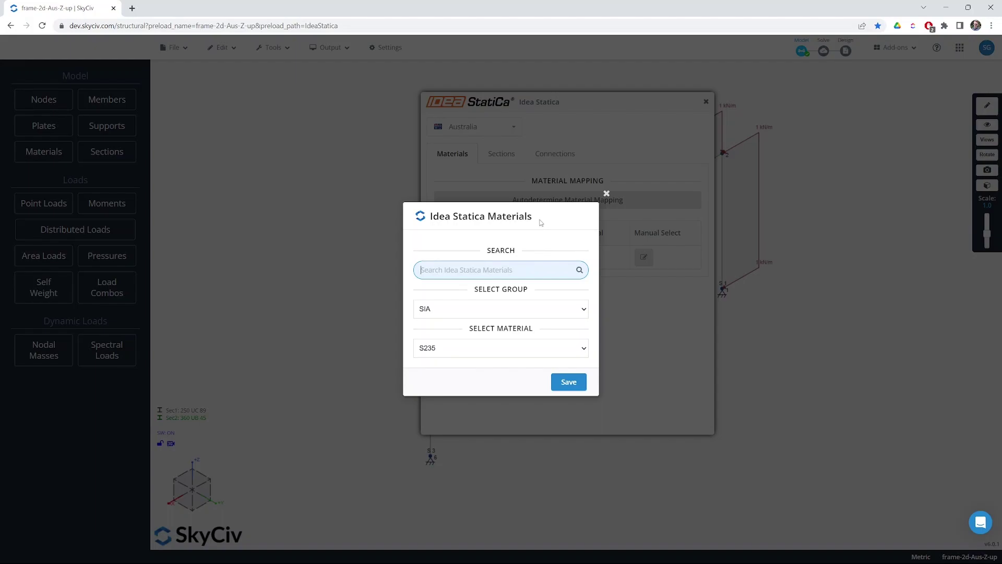
{"action": "left_click", "coordinate": [506, 313]}
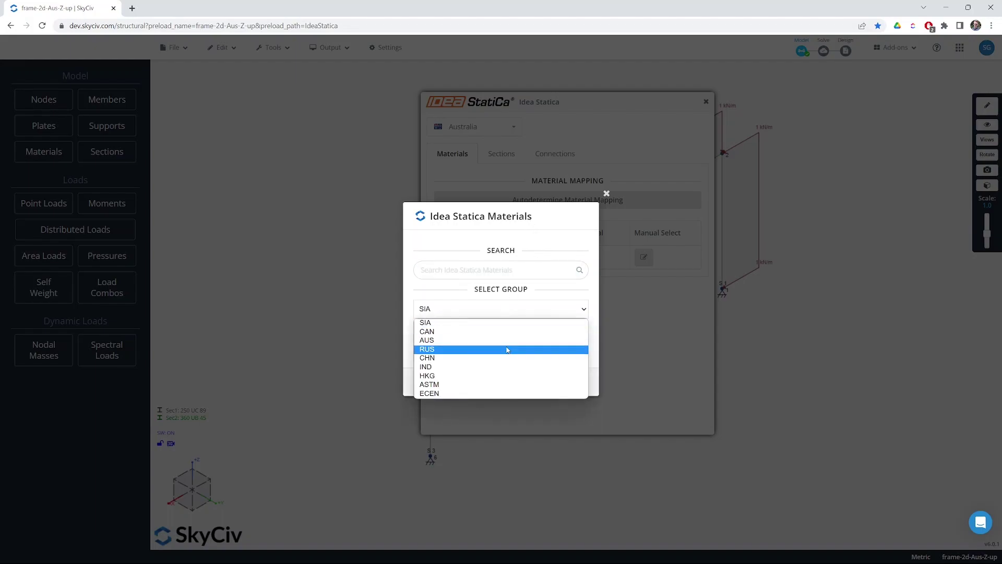
{"action": "left_click", "coordinate": [506, 307]}
{"action": "left_click", "coordinate": [486, 348]}
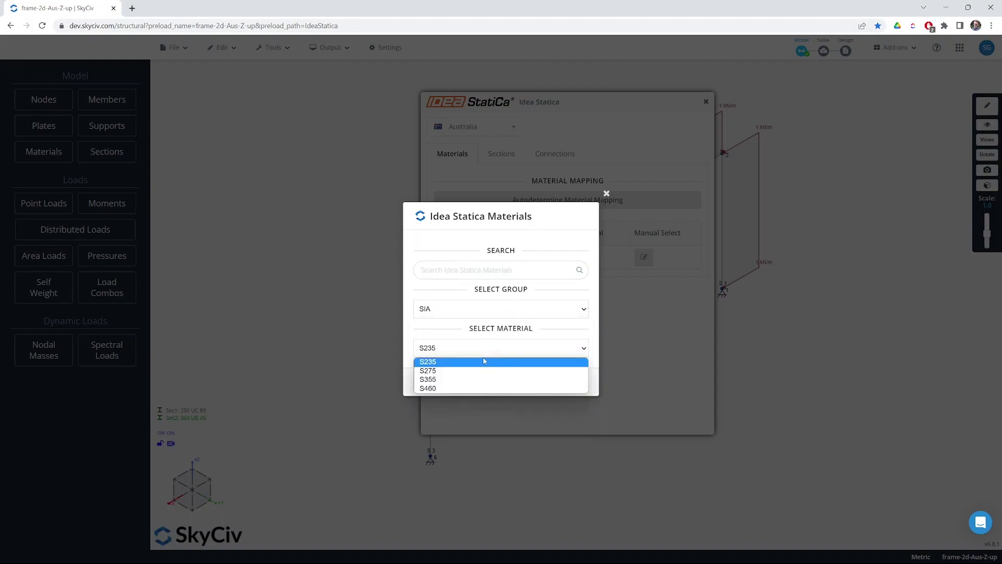
{"action": "left_click", "coordinate": [486, 271]}
{"action": "type", "text": "500"}
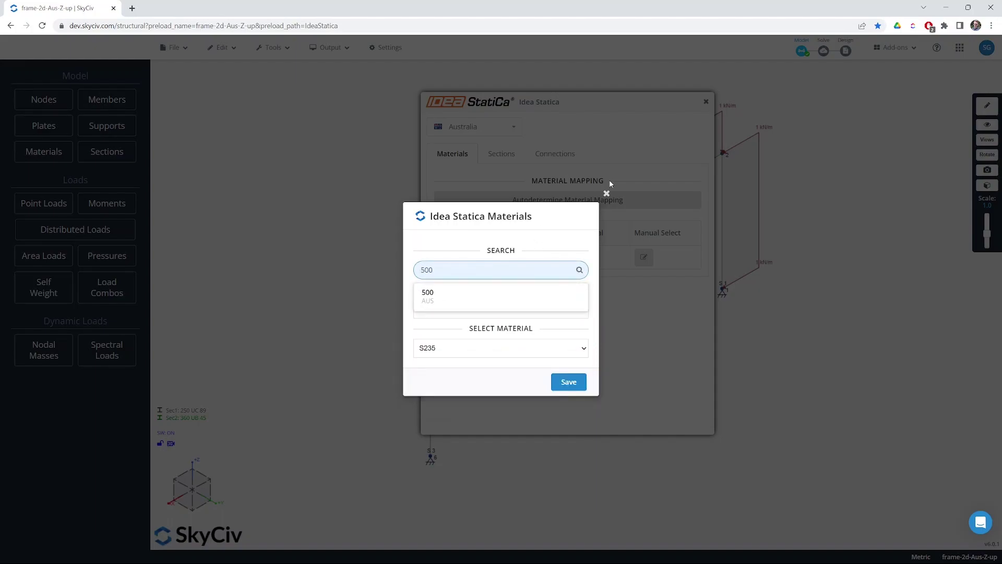
{"action": "key", "text": "Return"}
{"action": "key", "text": "Return"}
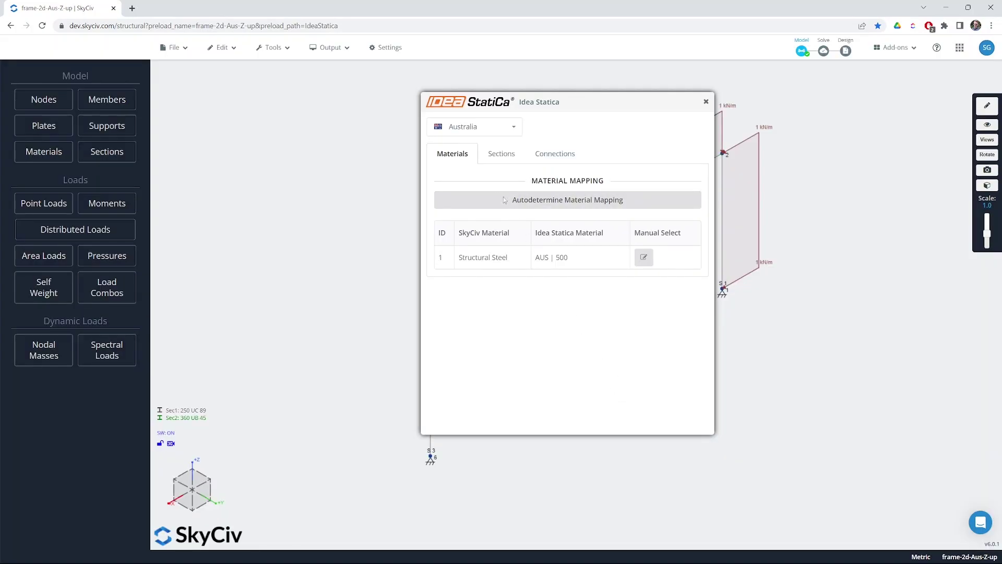
Inspect the section mapping and search the Idea Statica sections for 250uc as a manual match for 250 UC 89
{"action": "left_click", "coordinate": [495, 155]}
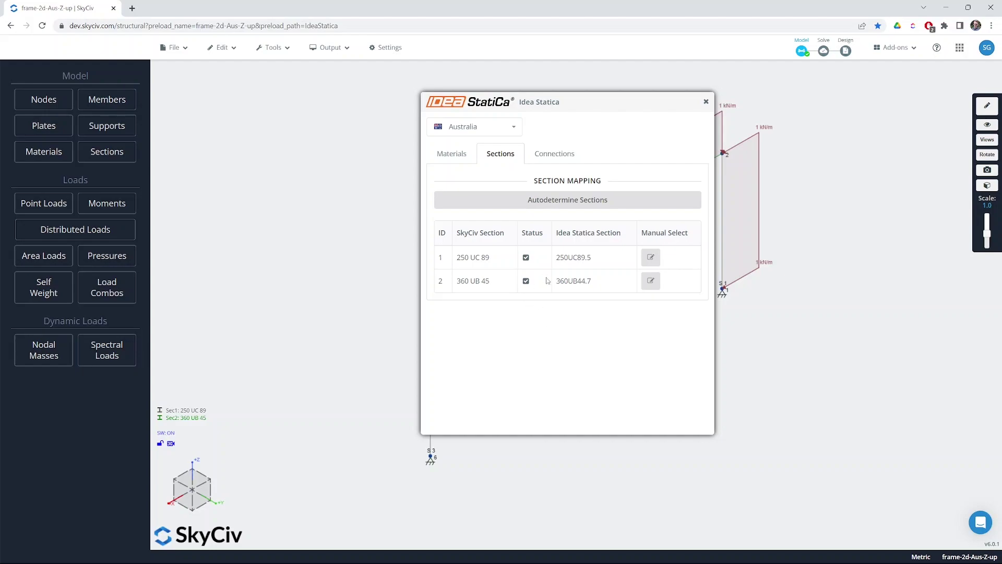
{"action": "left_click", "coordinate": [654, 261]}
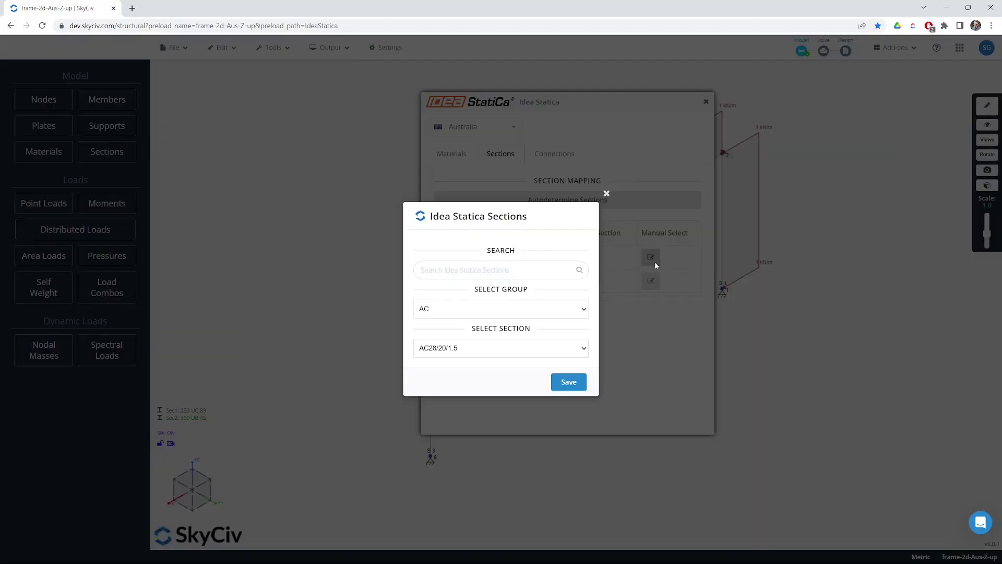
{"action": "left_click", "coordinate": [515, 308]}
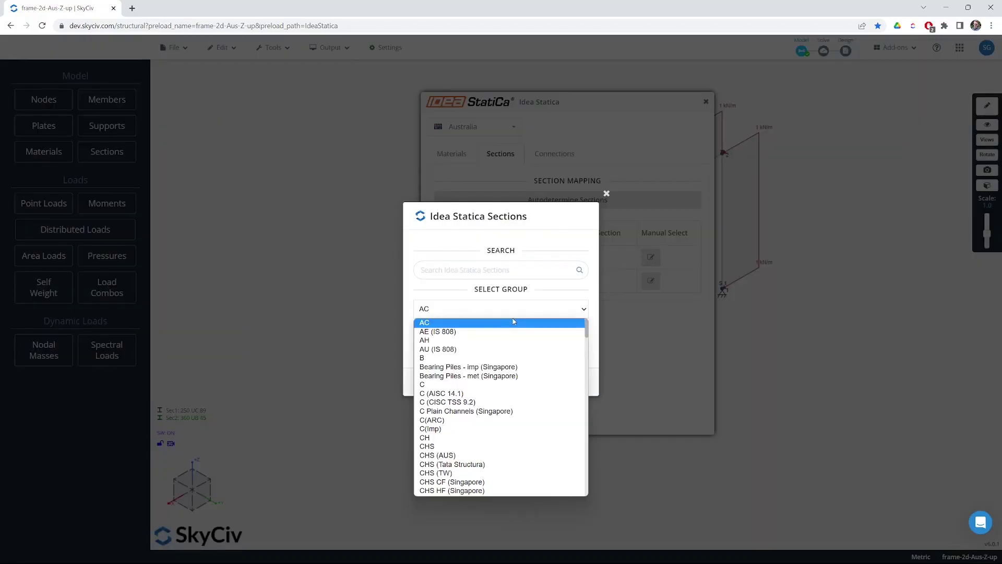
{"action": "left_click", "coordinate": [523, 242]}
{"action": "left_click", "coordinate": [501, 268]}
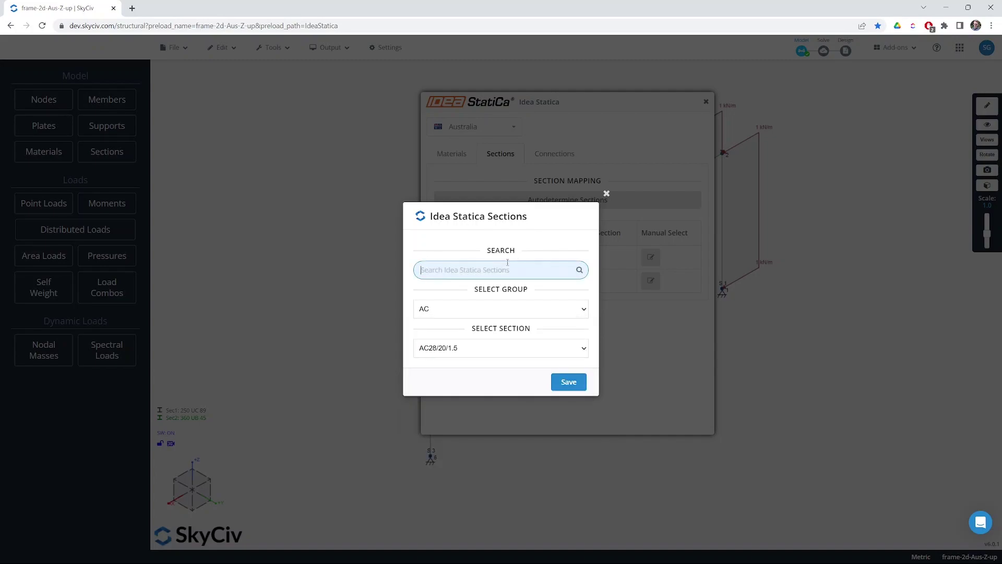
{"action": "left_click_drag", "start_coordinate": [537, 239], "coordinate": [697, 270]}
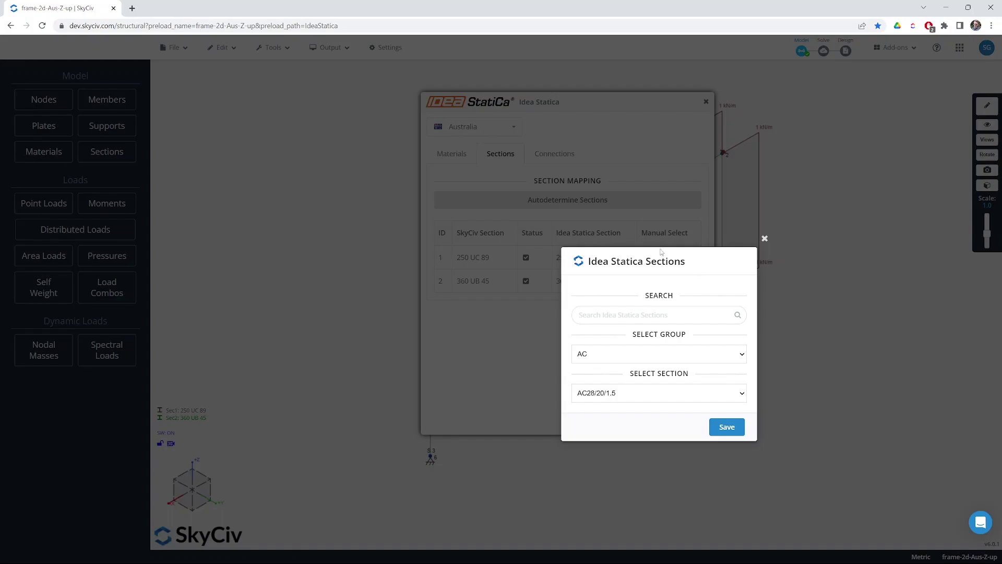
{"action": "left_click", "coordinate": [679, 317]}
{"action": "type", "text": "250uc"}
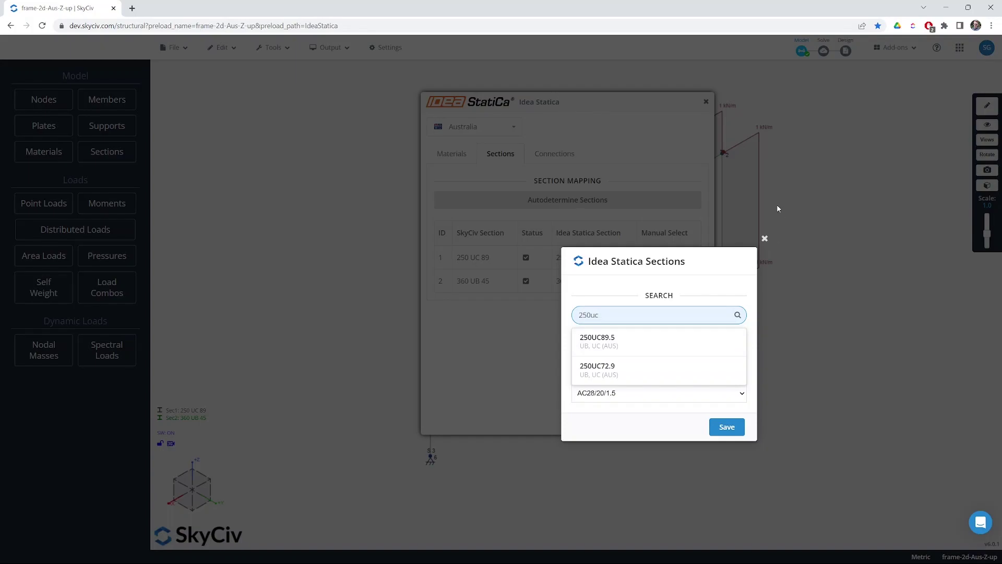
{"action": "left_click", "coordinate": [687, 352]}
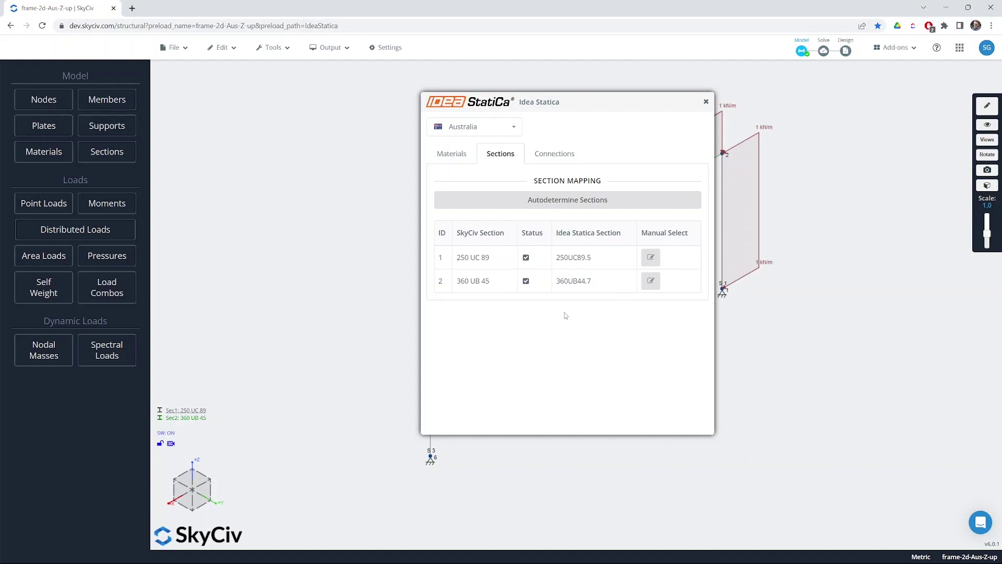
Solve the frame for the connection export and download the Idea Statica Checkbot model
{"action": "left_click", "coordinate": [553, 153]}
{"action": "left_click_drag", "start_coordinate": [579, 102], "coordinate": [525, 91]}
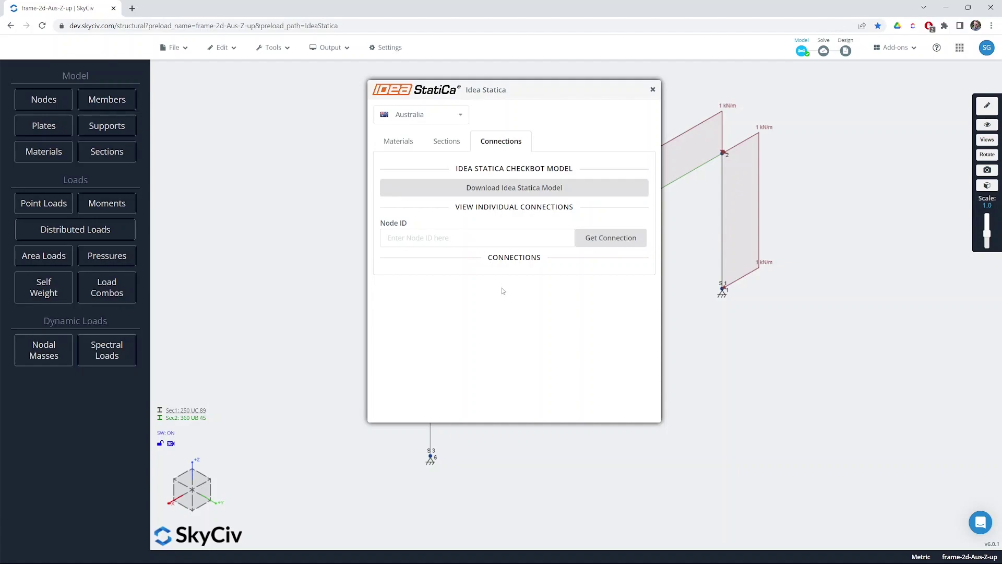
{"action": "left_click", "coordinate": [509, 192]}
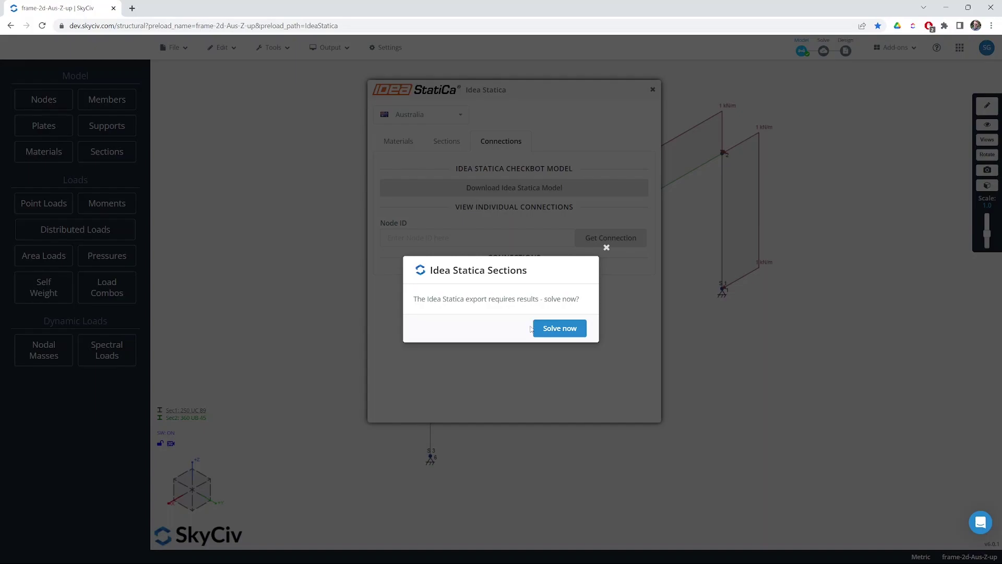
{"action": "left_click", "coordinate": [570, 332]}
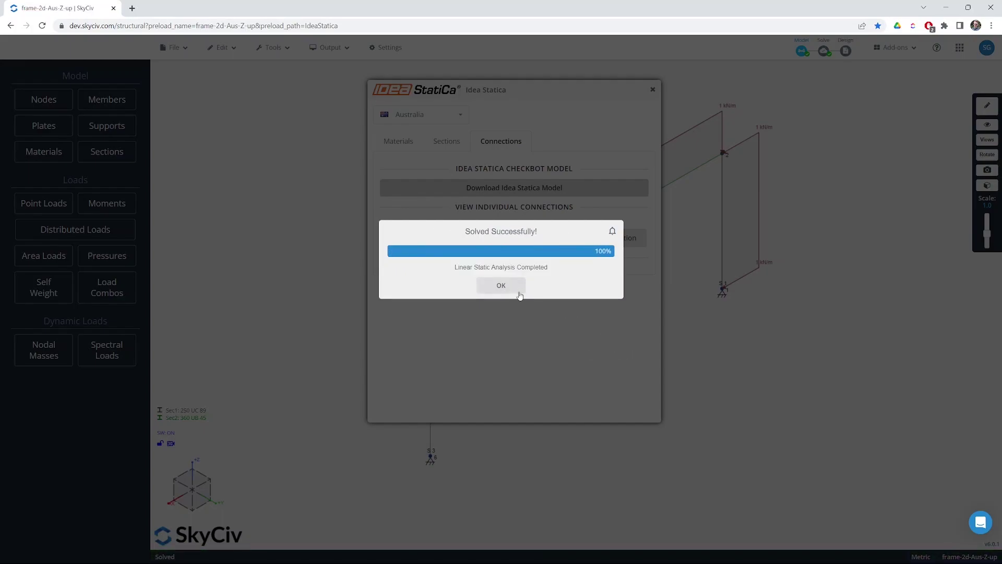
{"action": "left_click", "coordinate": [501, 286]}
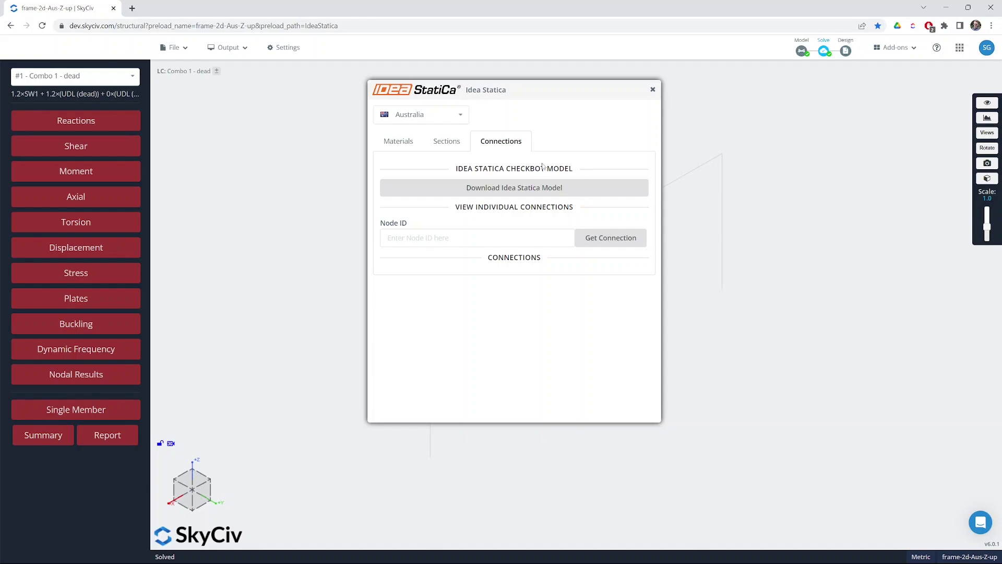
{"action": "left_click", "coordinate": [543, 189]}
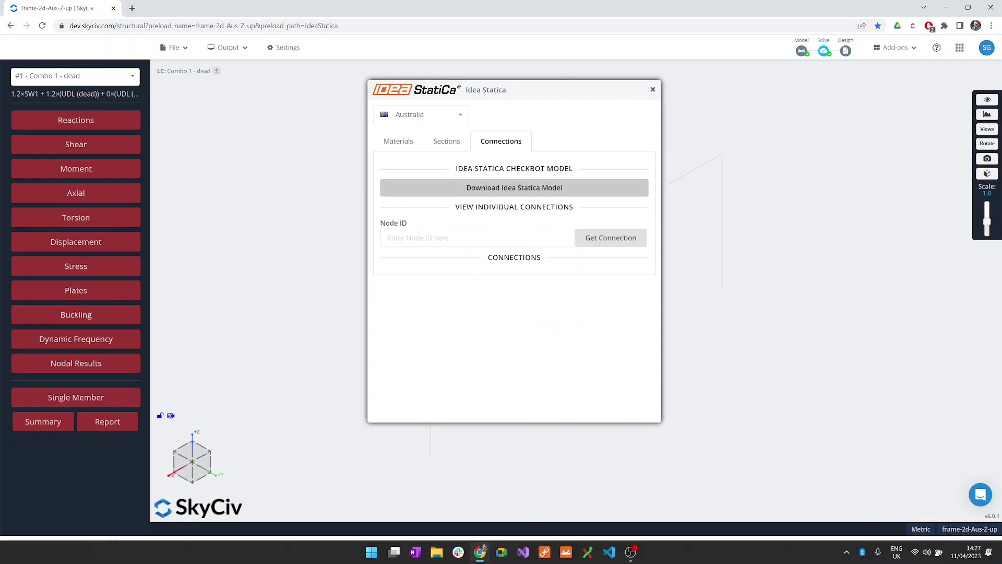
Switch to IDEA StatiCa Checkbot and create a new steel project named aus-demo with the Australian design code
{"action": "left_click", "coordinate": [548, 552]}
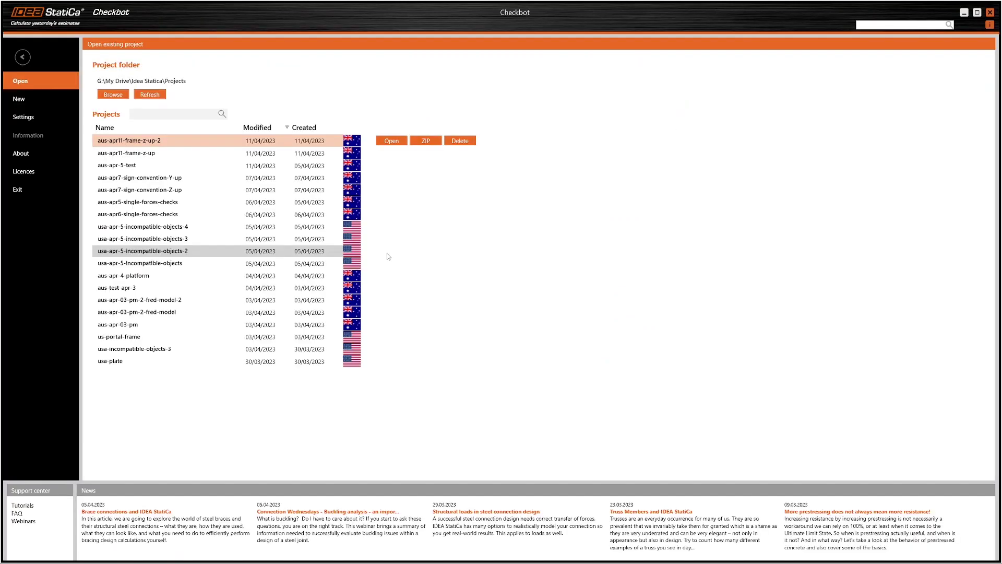
{"action": "left_click", "coordinate": [53, 100]}
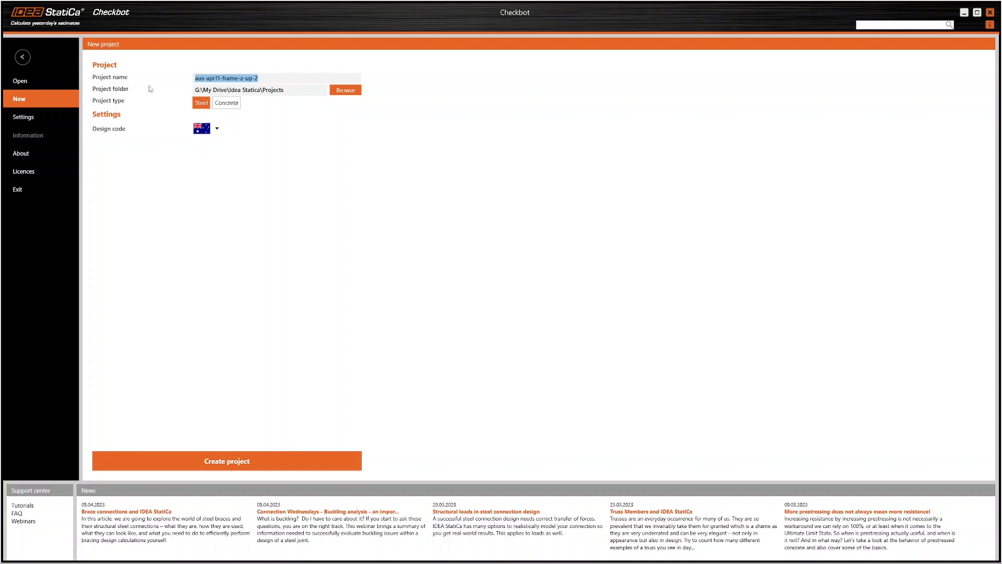
{"action": "type", "text": "aus-demo"}
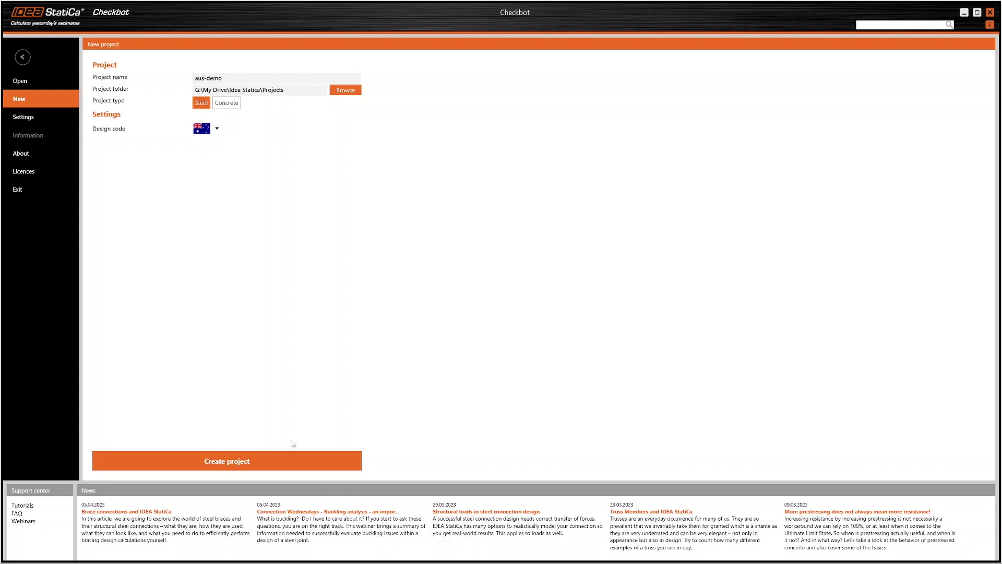
{"action": "left_click", "coordinate": [352, 461]}
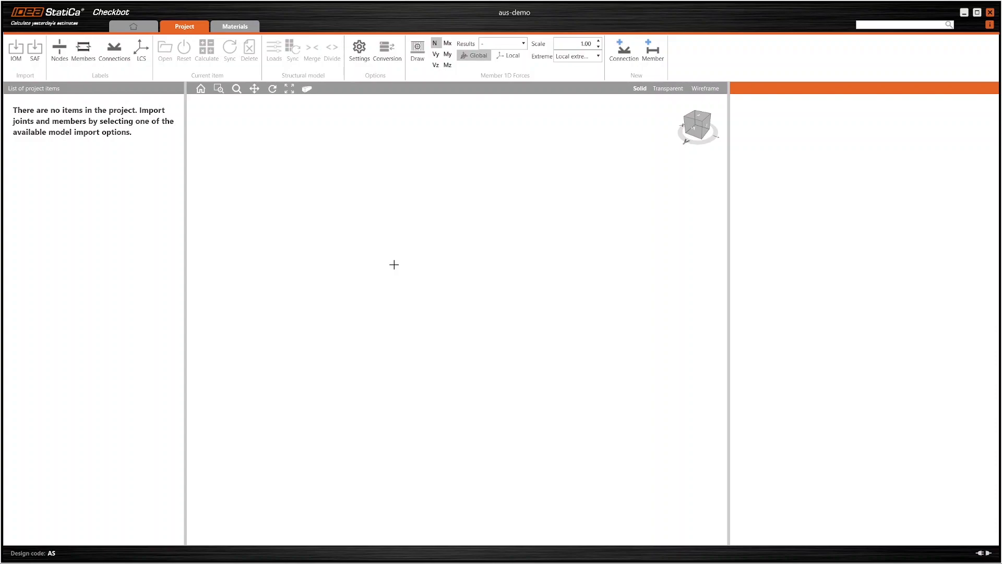
Import the Australia-frame-2d-Aus-Z-up XML file from Downloads into the project as an IOM model
{"action": "left_click", "coordinate": [23, 67]}
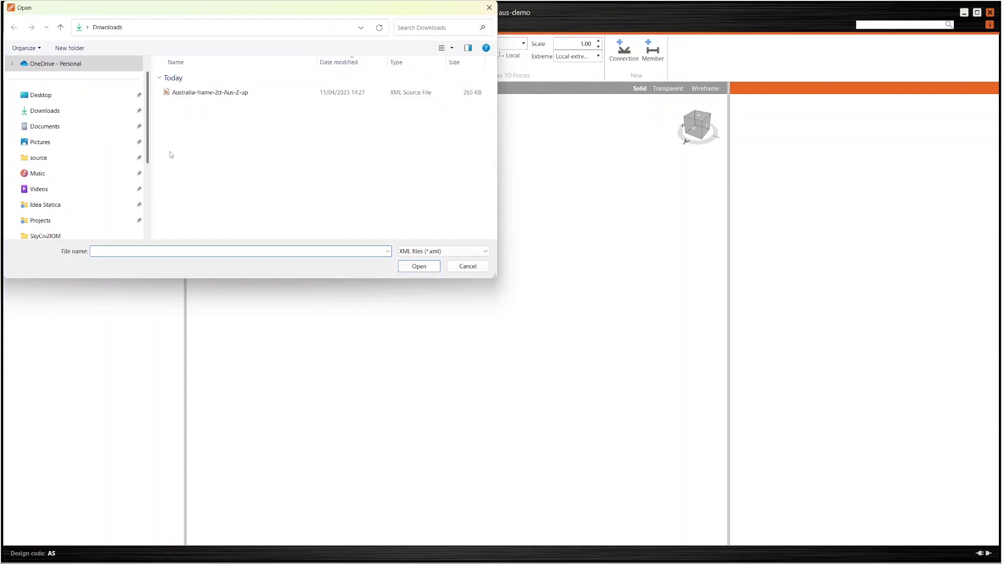
{"action": "double_click", "coordinate": [195, 92]}
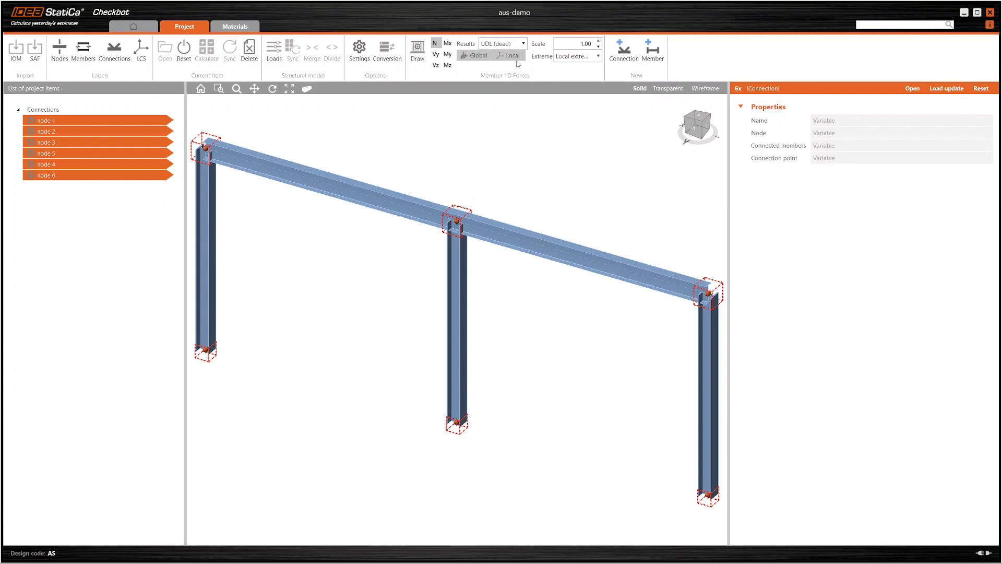
Draw the My moment diagram for Combo 1 - dead in local axes with Section extremes on the transparent frame model
{"action": "scroll", "coordinate": [536, 291], "scroll_direction": "down", "scroll_amount": 1}
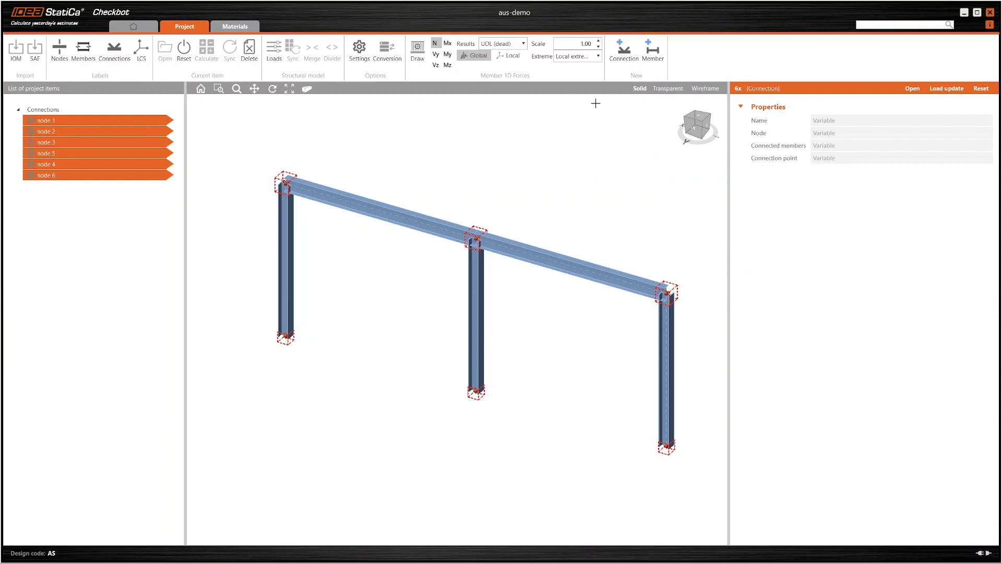
{"action": "left_click", "coordinate": [509, 56]}
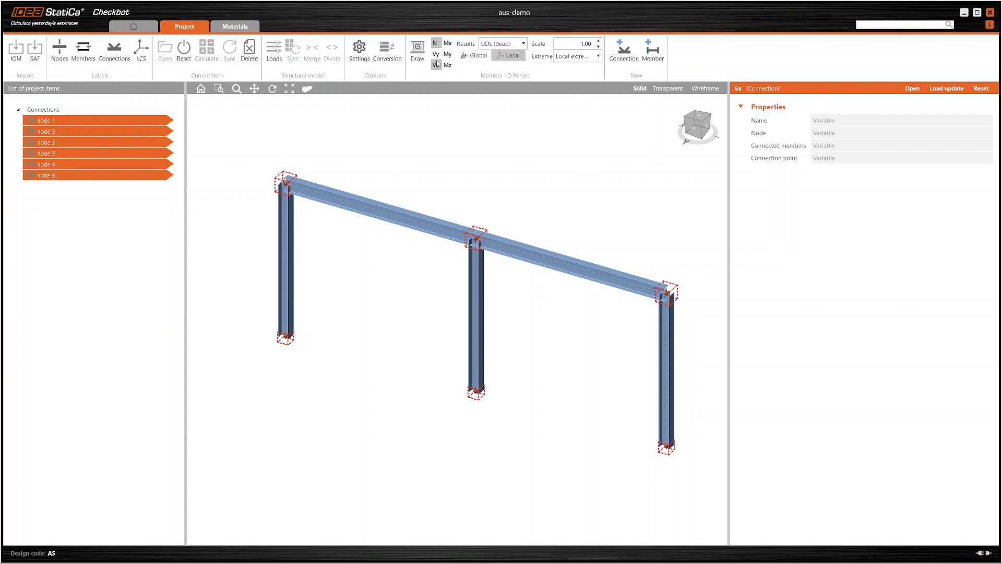
{"action": "left_click", "coordinate": [447, 54]}
{"action": "left_click", "coordinate": [501, 43]}
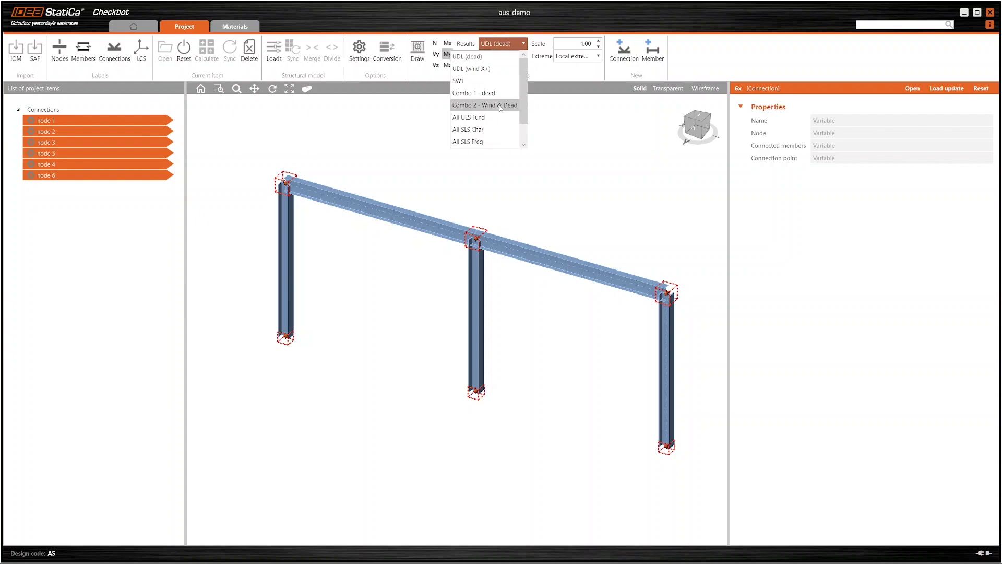
{"action": "left_click", "coordinate": [473, 93]}
{"action": "left_click", "coordinate": [577, 56]}
{"action": "left_click", "coordinate": [571, 81]}
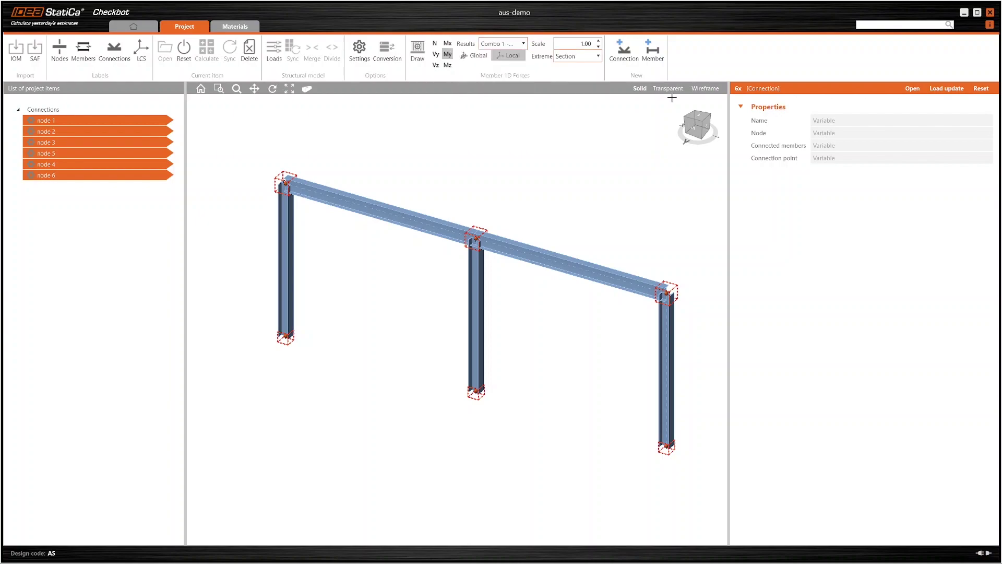
{"action": "left_click", "coordinate": [669, 88]}
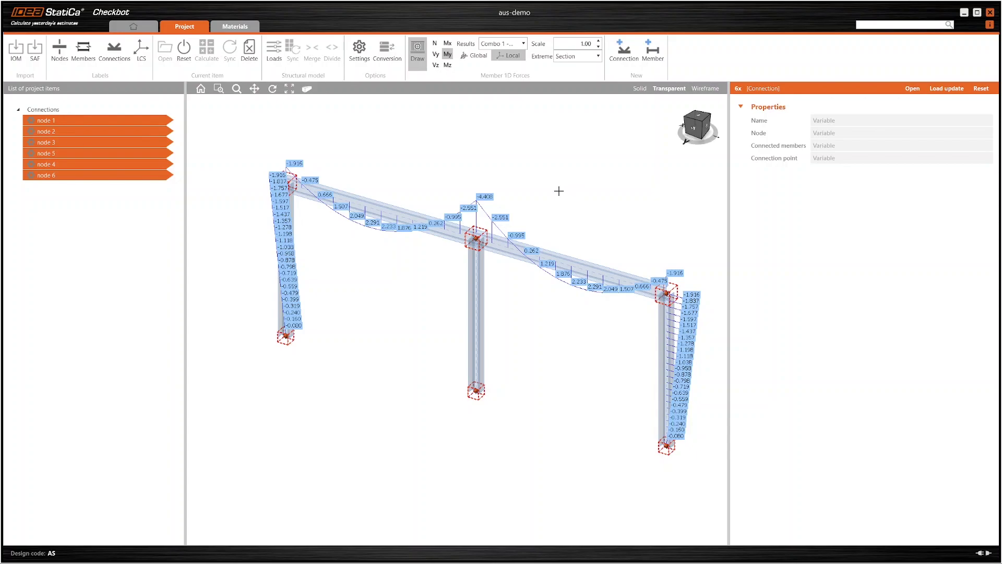
Open the node 3 connection, inspect its Combo 1 and Combo 2 load effects, and close it to return to Checkbot
{"action": "left_click", "coordinate": [78, 142]}
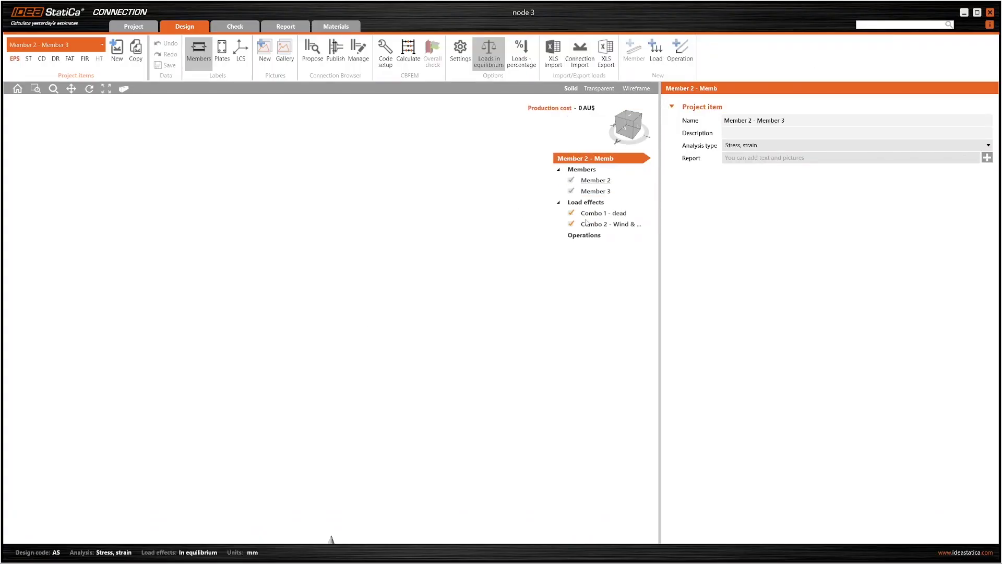
{"action": "scroll", "coordinate": [499, 258], "scroll_direction": "down", "scroll_amount": 3}
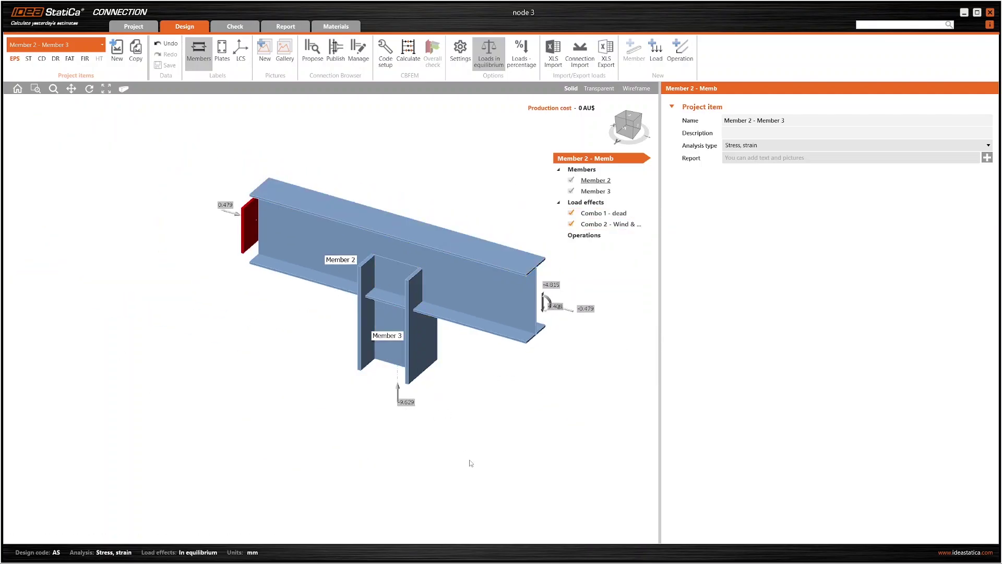
{"action": "left_click", "coordinate": [595, 218]}
{"action": "left_click", "coordinate": [611, 225]}
{"action": "left_click", "coordinate": [989, 12]}
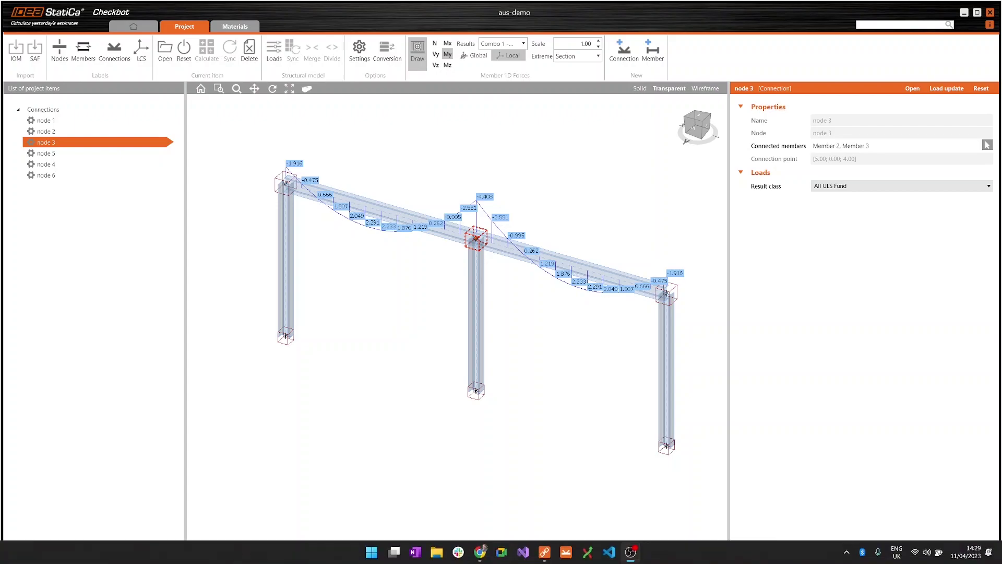
Switch to SkyCiv in the browser and enter node IDs 2,3,5 for viewing individual connections
{"action": "left_click", "coordinate": [517, 552]}
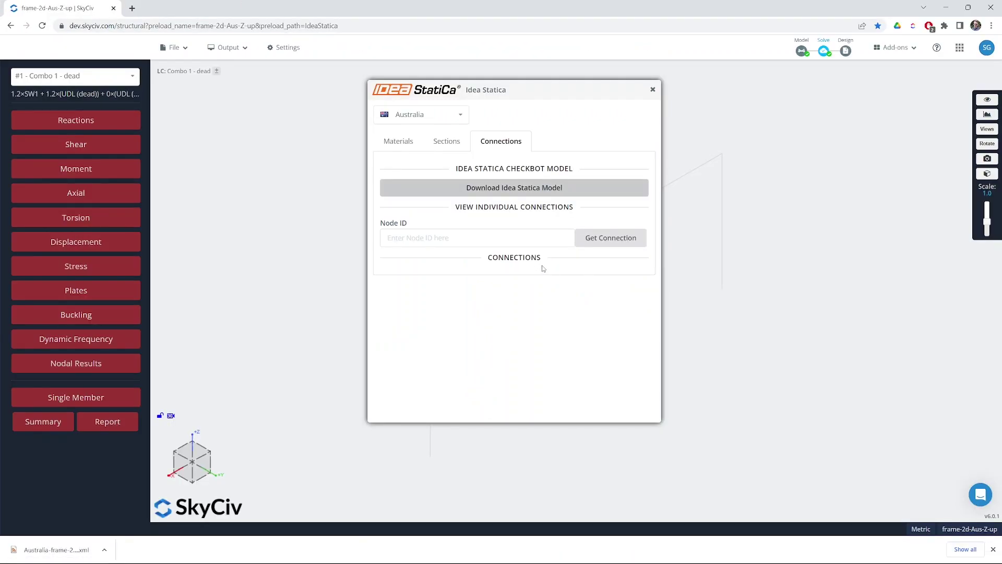
{"action": "left_click", "coordinate": [436, 242]}
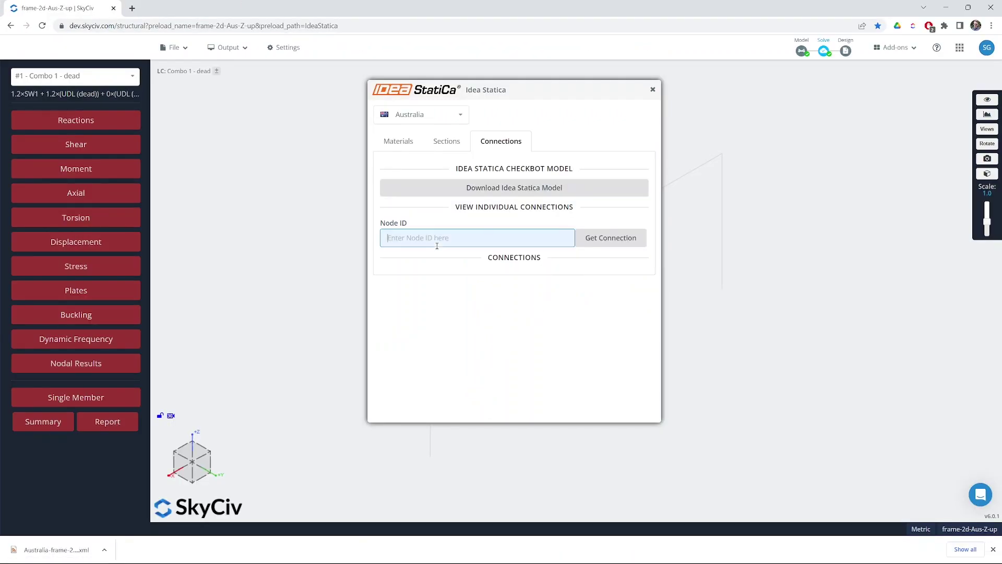
{"action": "type", "text": "2,3,5"}
Check the node numbering on the frame in the model view and get the connections for the entered node IDs
{"action": "left_click_drag", "start_coordinate": [539, 94], "coordinate": [809, 118]}
{"action": "right_click_drag", "start_coordinate": [379, 208], "coordinate": [195, 149]}
{"action": "right_click", "coordinate": [135, 154]}
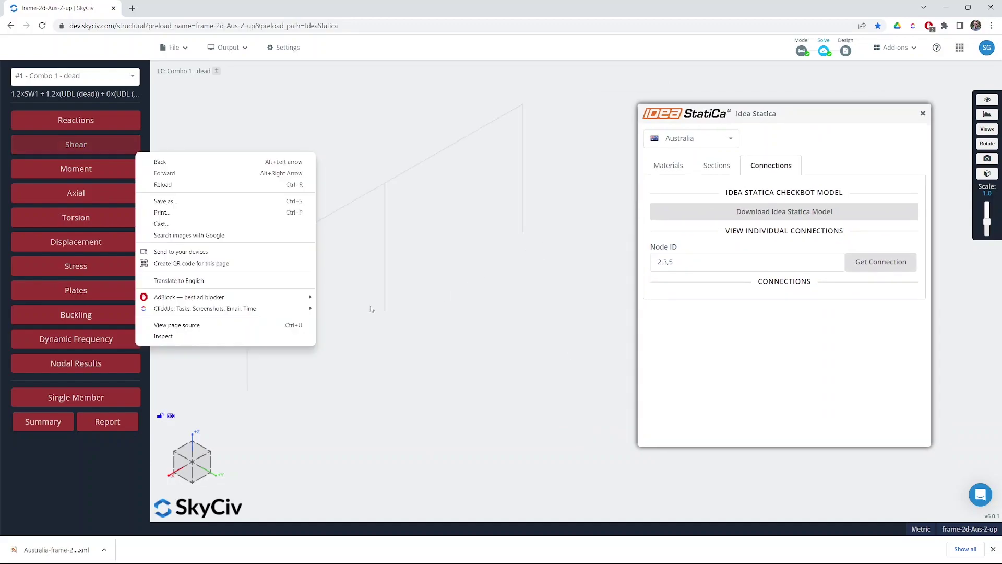
{"action": "left_click_drag", "start_coordinate": [371, 305], "coordinate": [281, 244]}
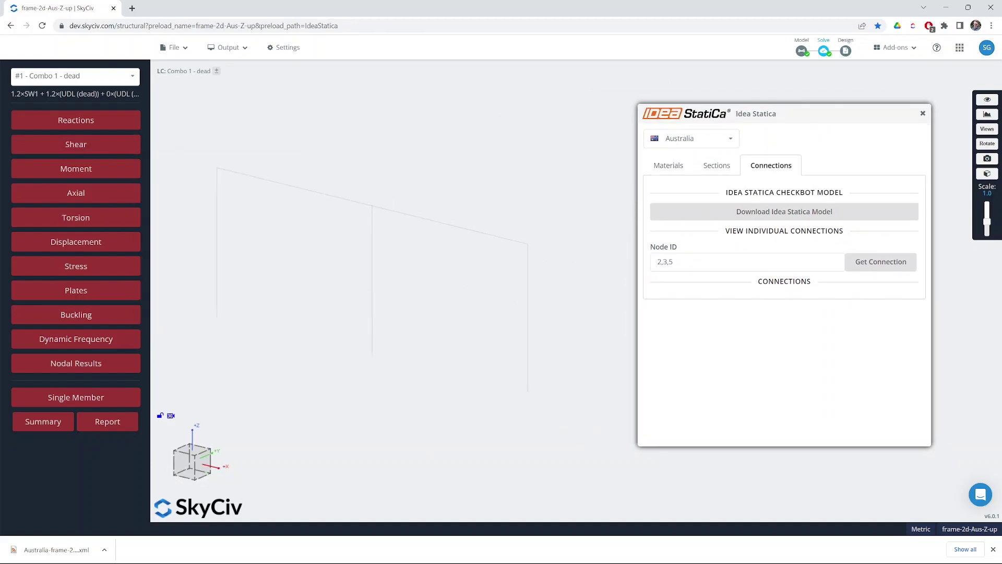
{"action": "left_click", "coordinate": [803, 52]}
{"action": "left_click", "coordinate": [984, 121]}
{"action": "left_click_drag", "start_coordinate": [816, 103], "coordinate": [742, 85]}
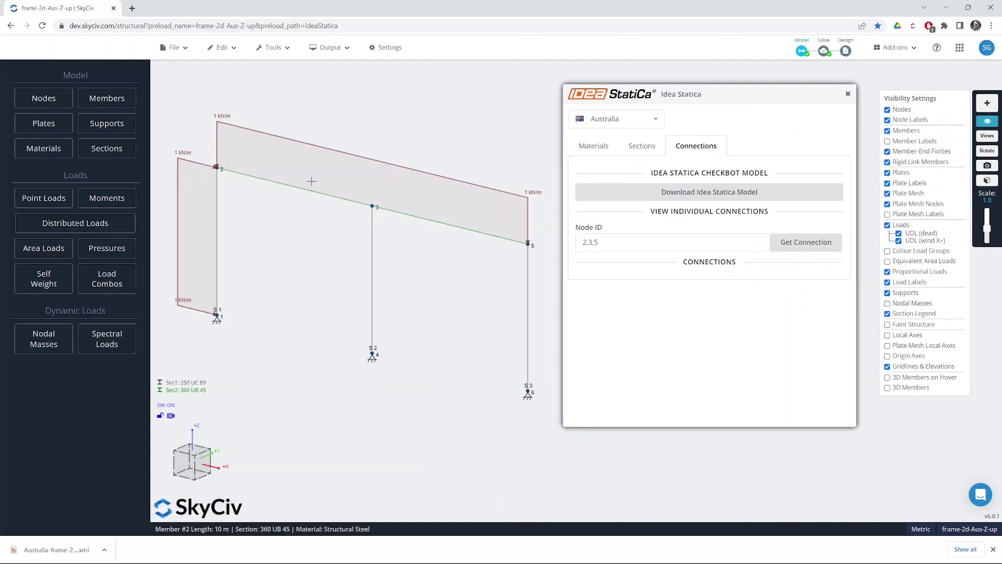
{"action": "left_click", "coordinate": [800, 244]}
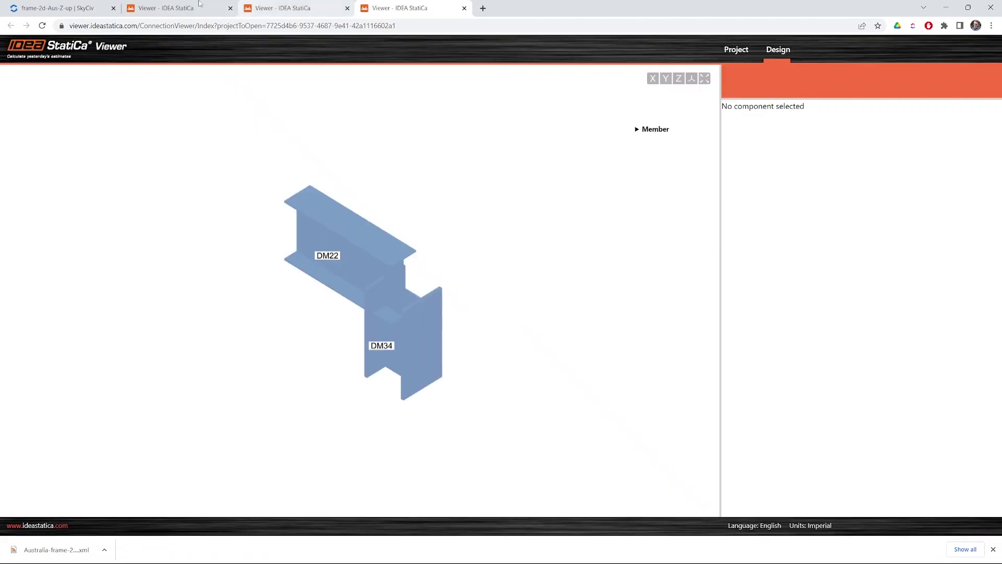
View each of the generated node connections in IDEA StatiCa Viewer
{"action": "left_click", "coordinate": [144, 6]}
{"action": "left_click", "coordinate": [274, 5]}
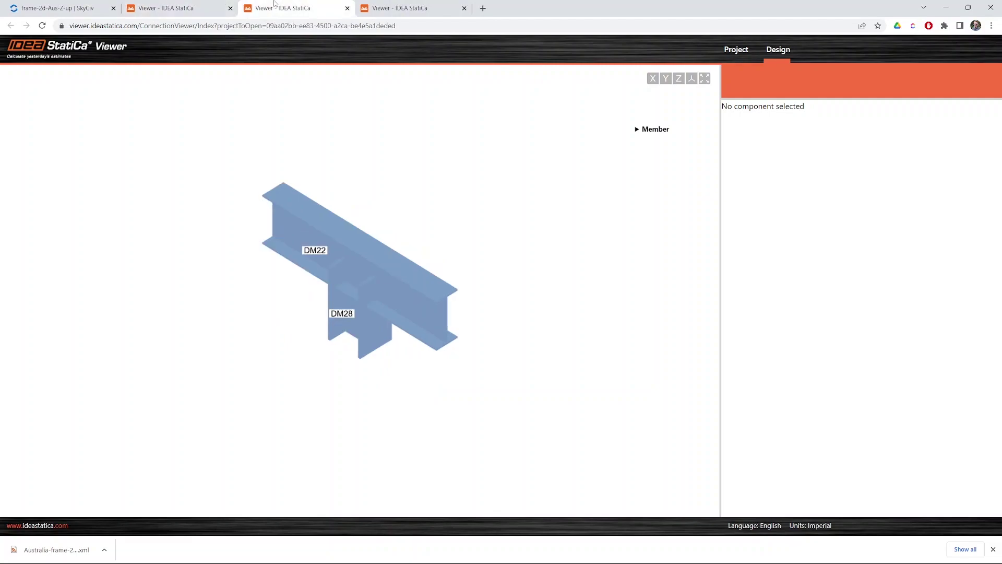
{"action": "left_click", "coordinate": [398, 5]}
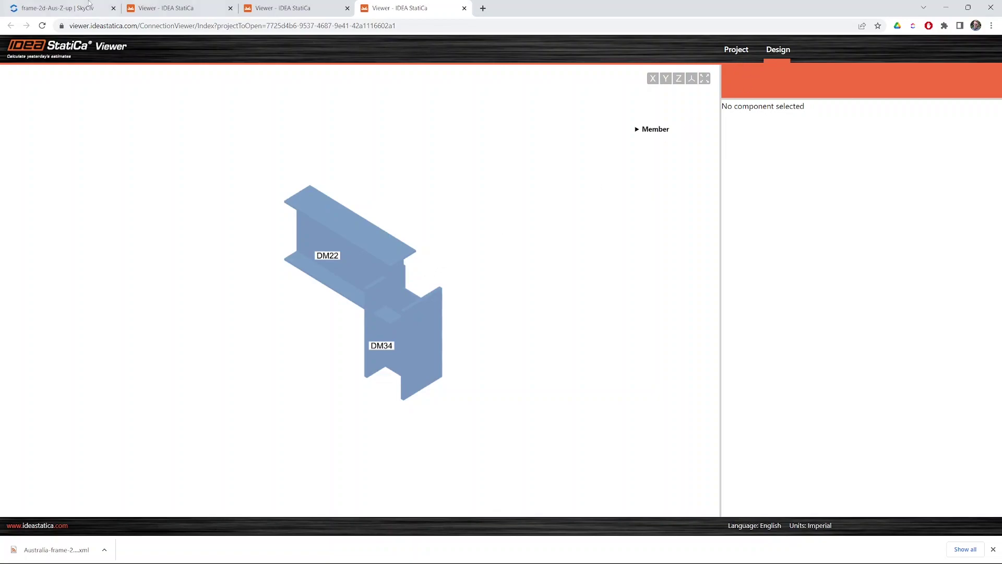
Download the node 3 connection from the viewer as an IDEA StatiCa file and open it in IDEA StatiCa Connection
{"action": "left_click", "coordinate": [285, 8]}
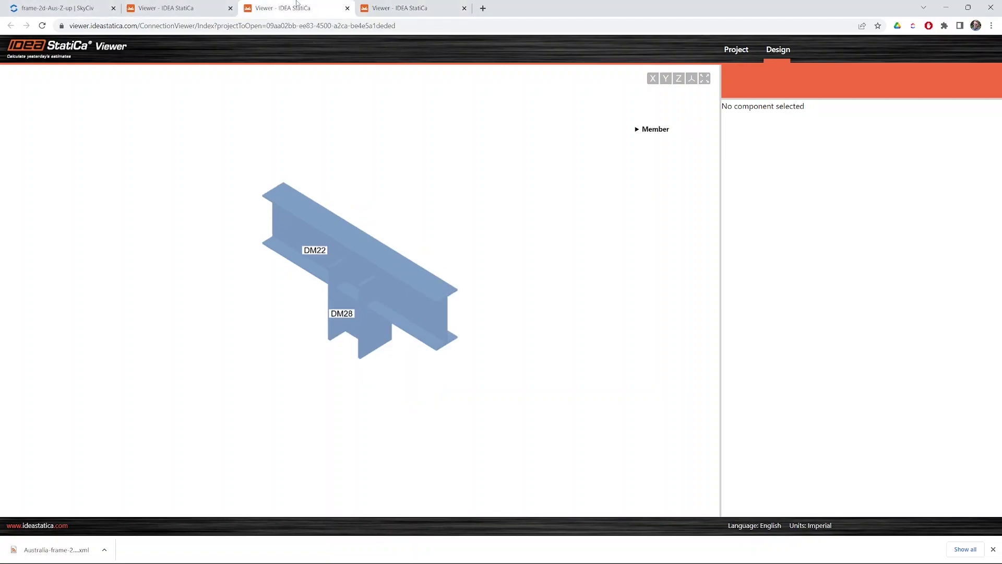
{"action": "left_click", "coordinate": [736, 50]}
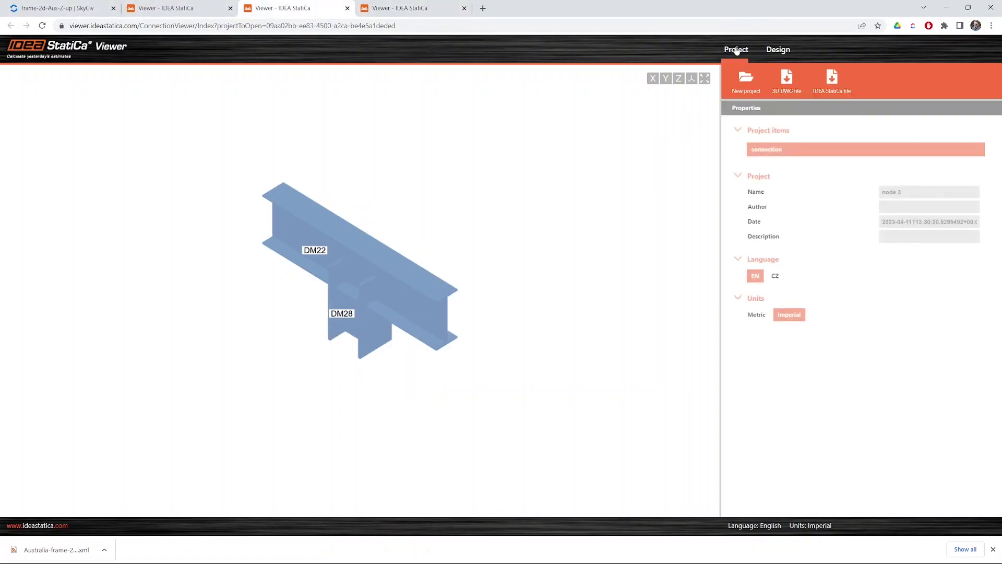
{"action": "left_click", "coordinate": [832, 79]}
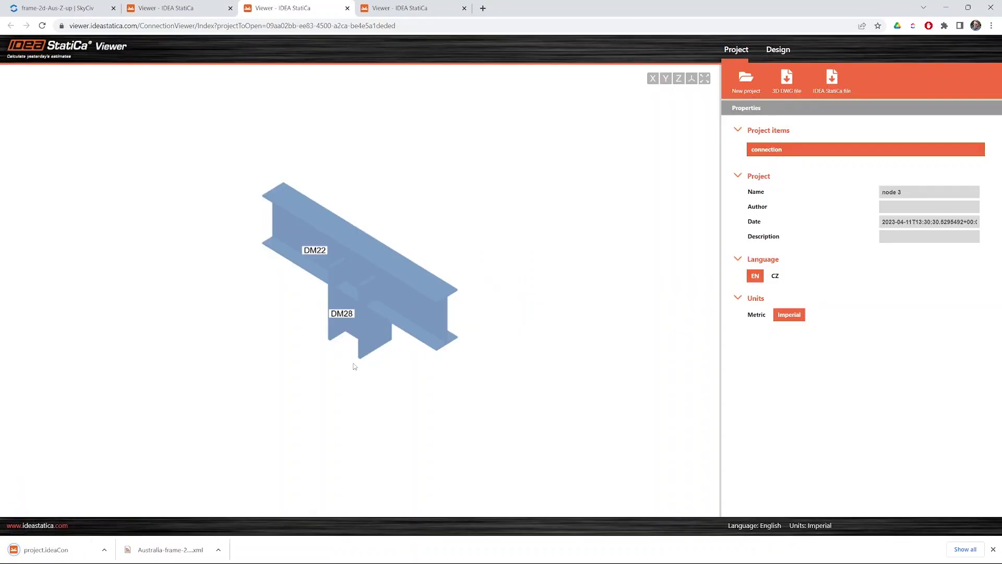
{"action": "left_click", "coordinate": [72, 556]}
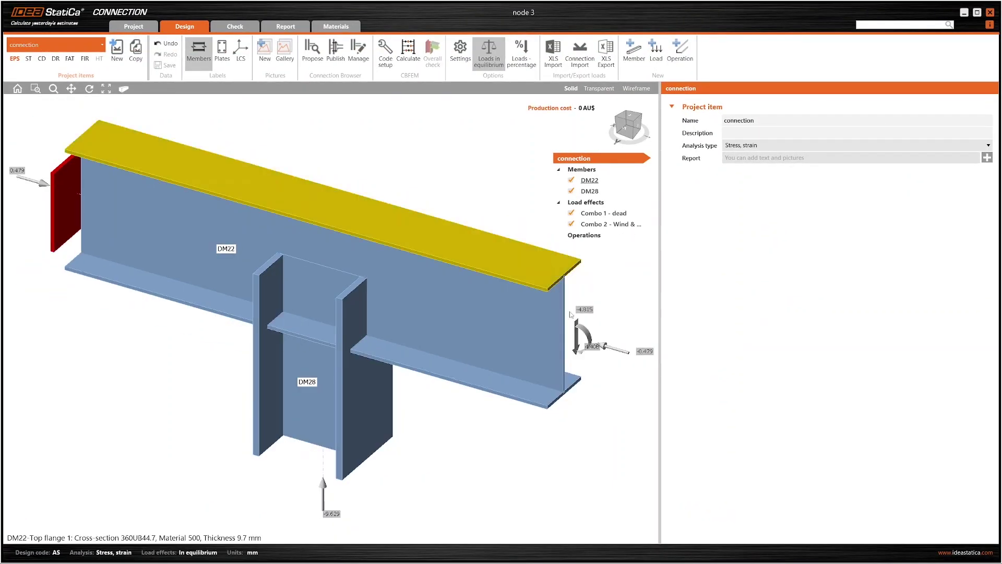
Inspect the Combo 1 - dead member loads on the connection and switch back to the SkyCiv frame model
{"action": "left_click", "coordinate": [596, 213]}
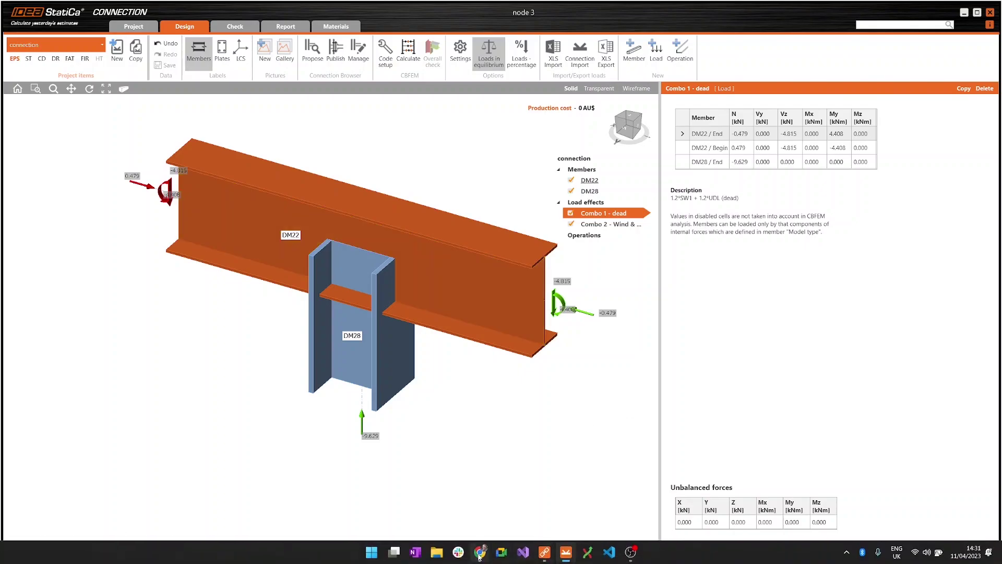
{"action": "left_click", "coordinate": [480, 552]}
{"action": "left_click", "coordinate": [100, 6]}
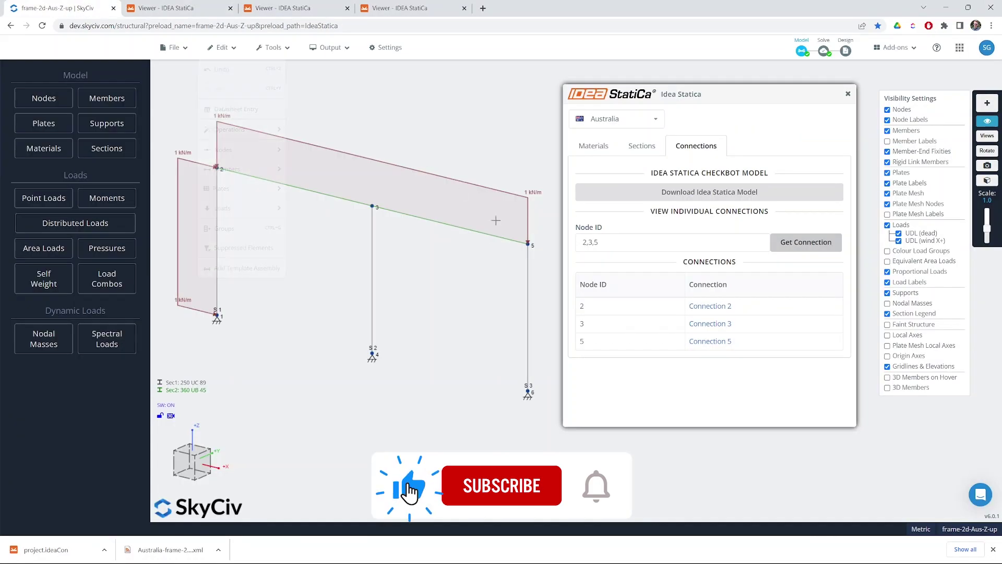